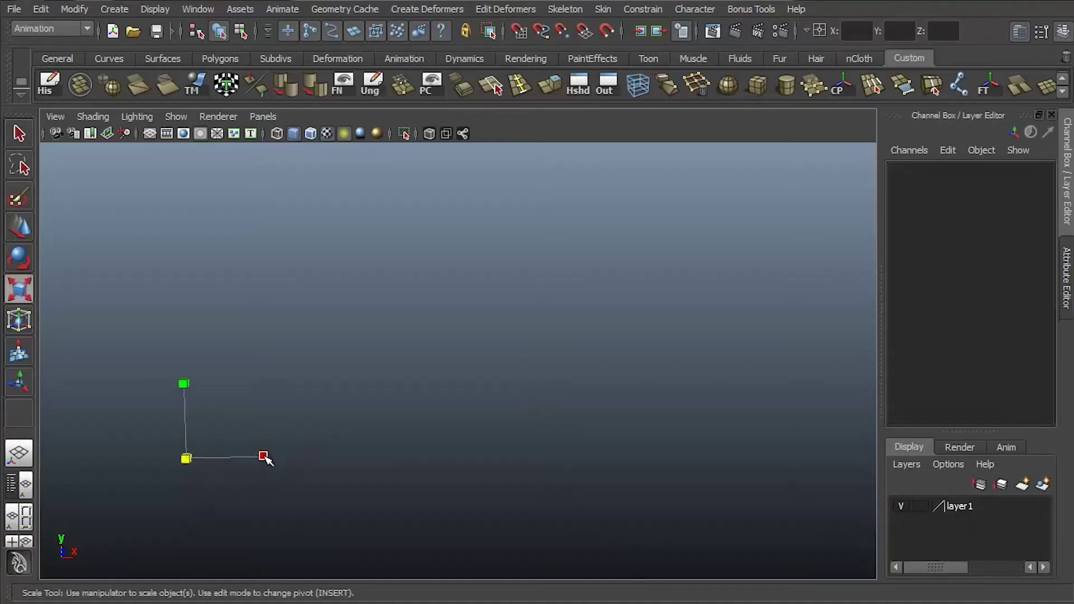
Stretch the 'Toolbelt' text wider along X until it reads clearly.
mouse_move(264, 457)
left_mouse_down()
mouse_move(324, 455)
mouse_move(386, 487)
mouse_move(361, 489)
left_mouse_up()
left_click_drag(262, 460, 735, 438)
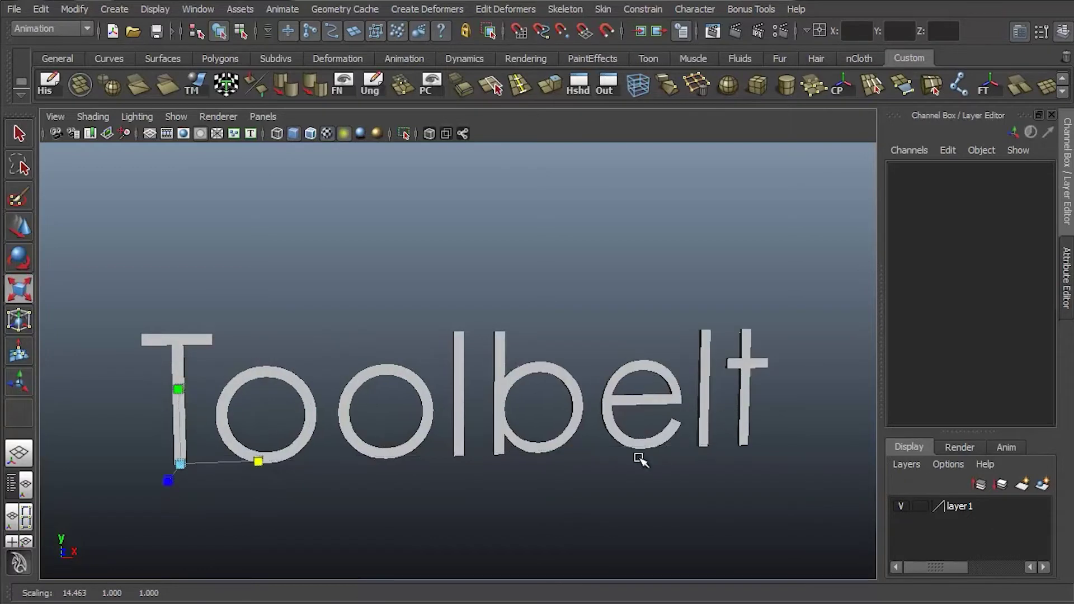
mouse_move(638, 458)
left_mouse_down("alt")
mouse_move(696, 479)
mouse_move(552, 432)
left_mouse_up("alt")
Rotate the 'Toolbelt' text to reveal the 'Maya' lettering.
key("e")
middle_click_drag(551, 432, 601, 340, "alt")
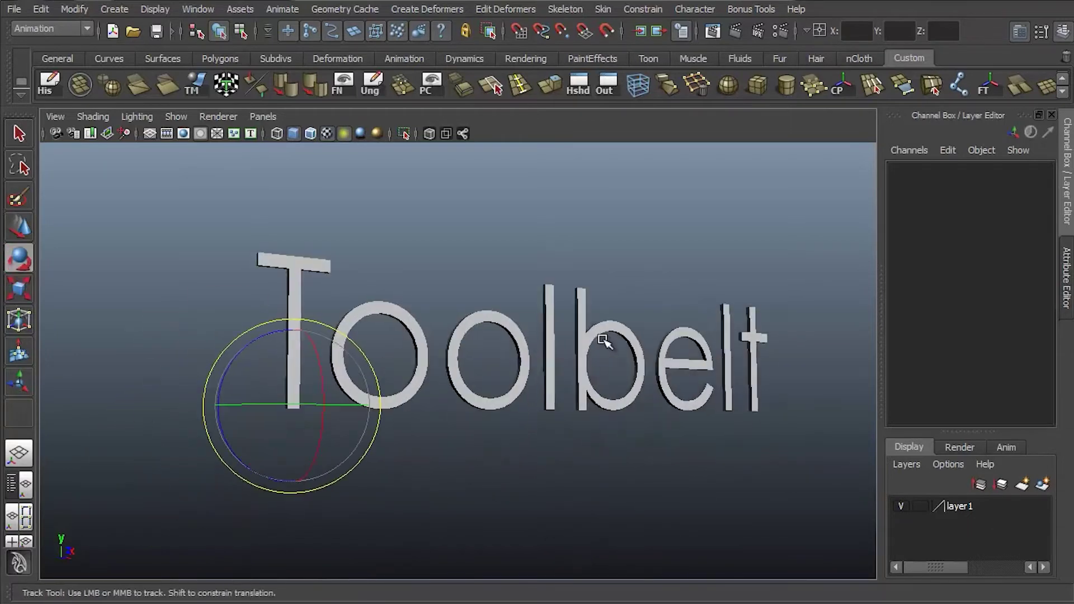
mouse_move(234, 441)
left_mouse_down()
mouse_move(551, 300)
mouse_move(359, 307)
left_mouse_up()
Move the text's pivot up above the M and frame the full title card.
key("w")
key("Insert")
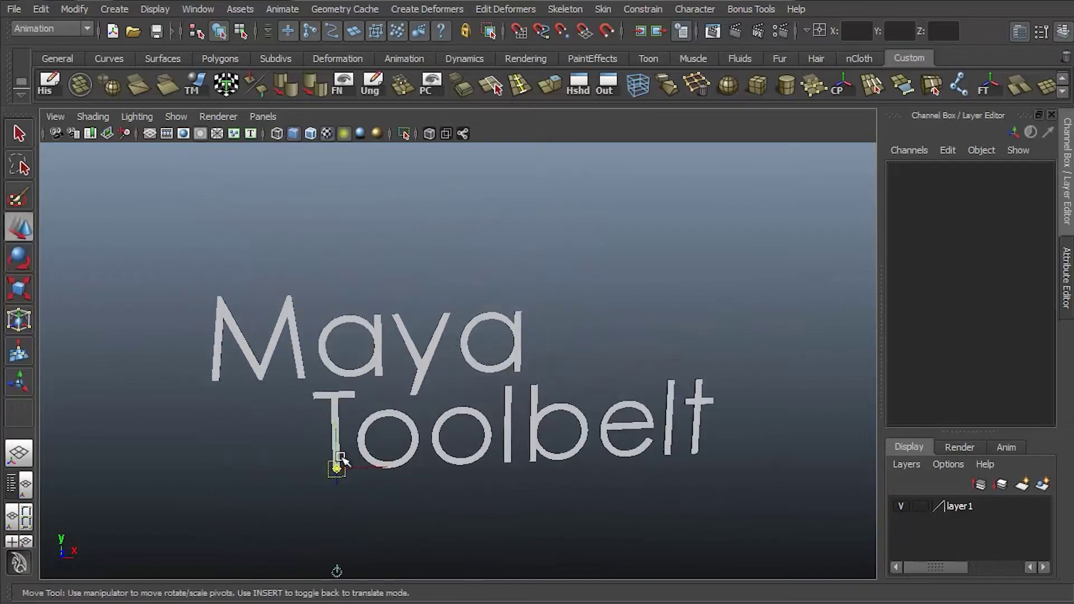
mouse_move(337, 467)
left_mouse_down()
mouse_move(257, 305)
mouse_move(257, 252)
left_mouse_up()
key("Insert")
key("q")
mouse_move(288, 149)
left_mouse_down("alt")
mouse_move(640, 386)
mouse_move(710, 313)
left_mouse_up("alt")
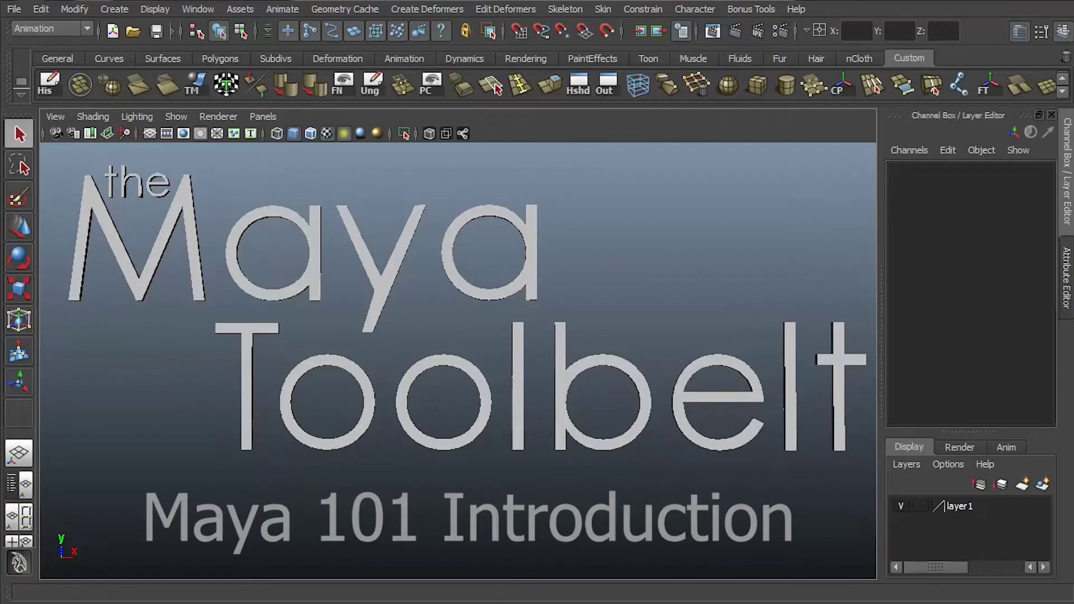